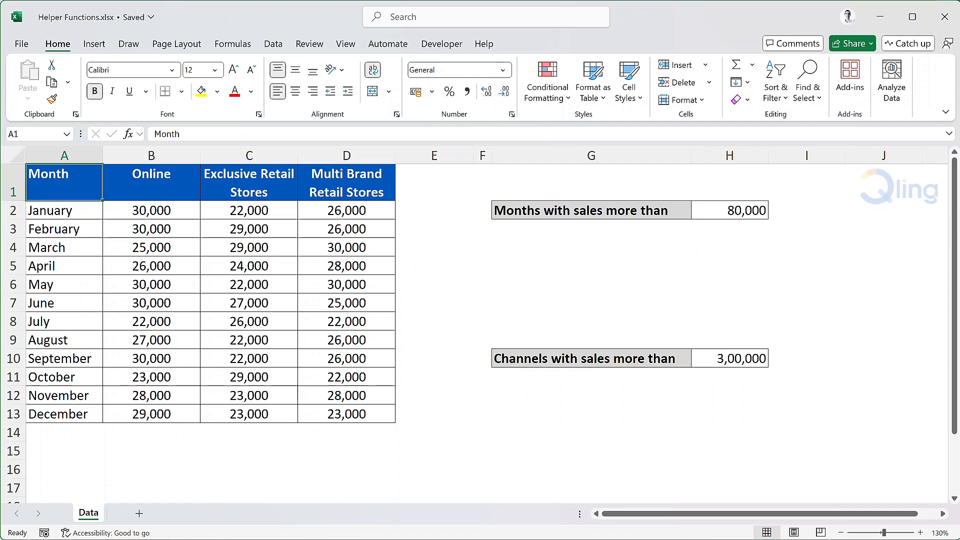
Begin a FILTER formula in G4 with the month names A2:A13 as the array.
left_click(516, 250)
type("=filter")
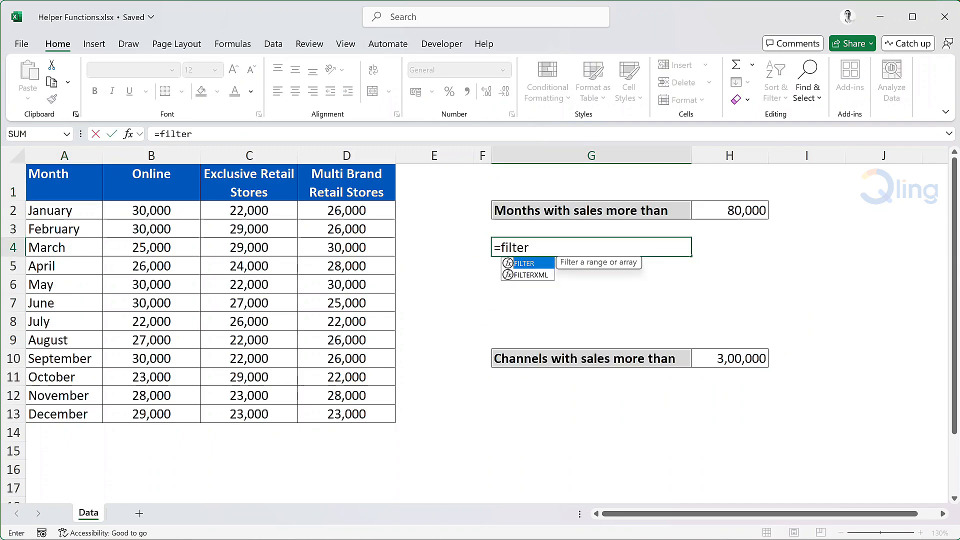
key("Tab")
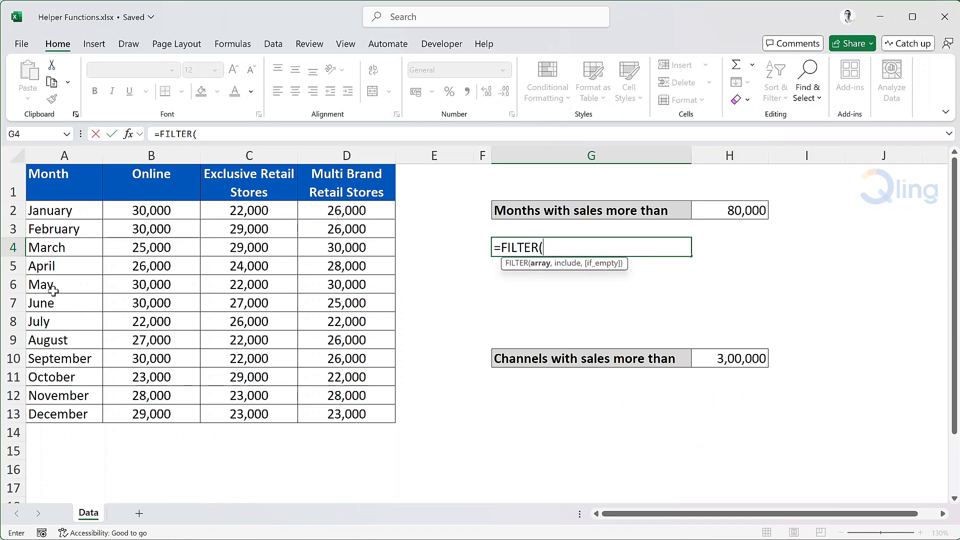
left_click_drag(90, 210, 75, 411)
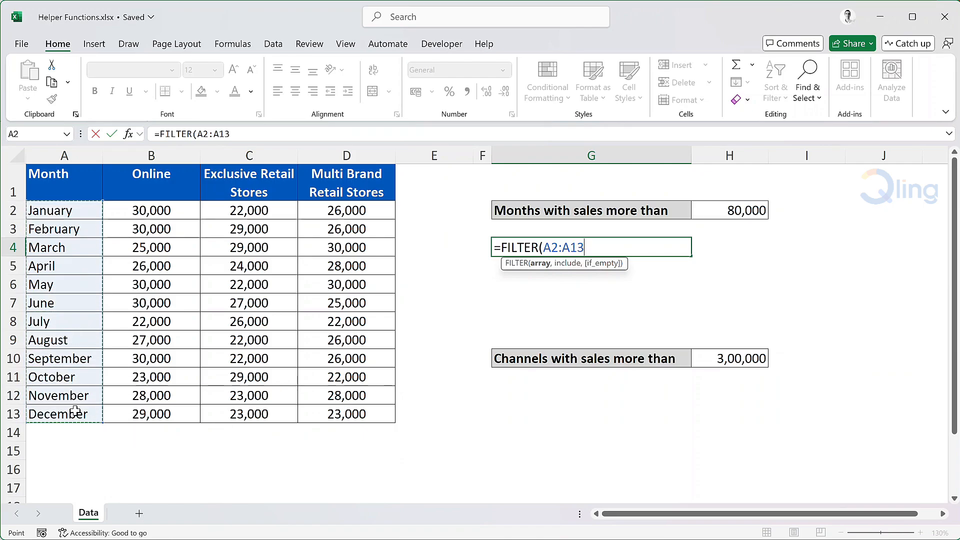
type(",")
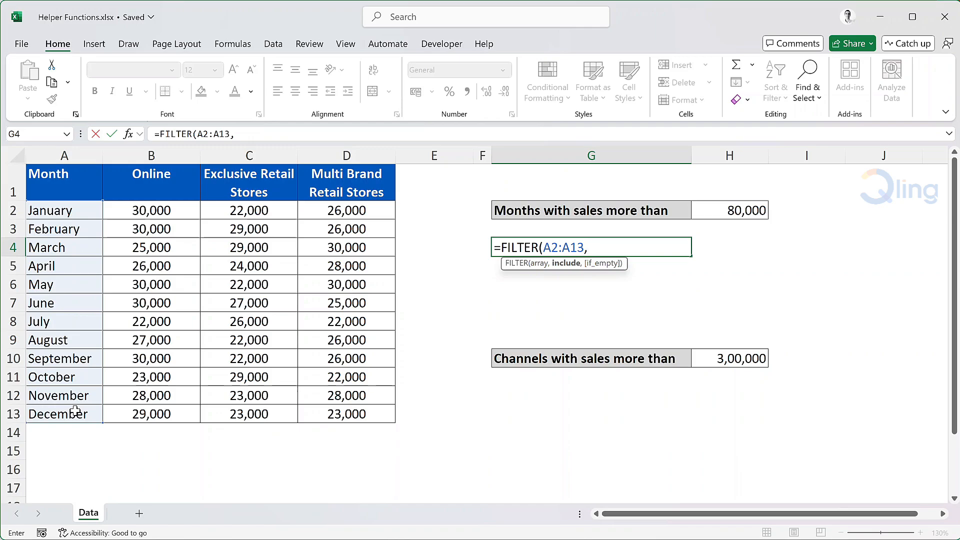
Complete the G4 formula with the include condition BYROW(B2:D13,SUM)>H2.
type("byrow")
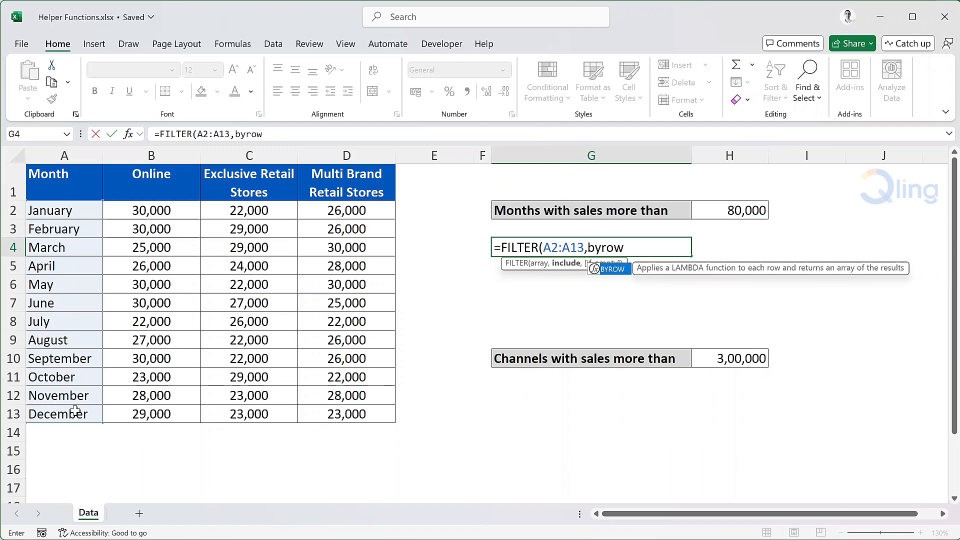
key("Tab")
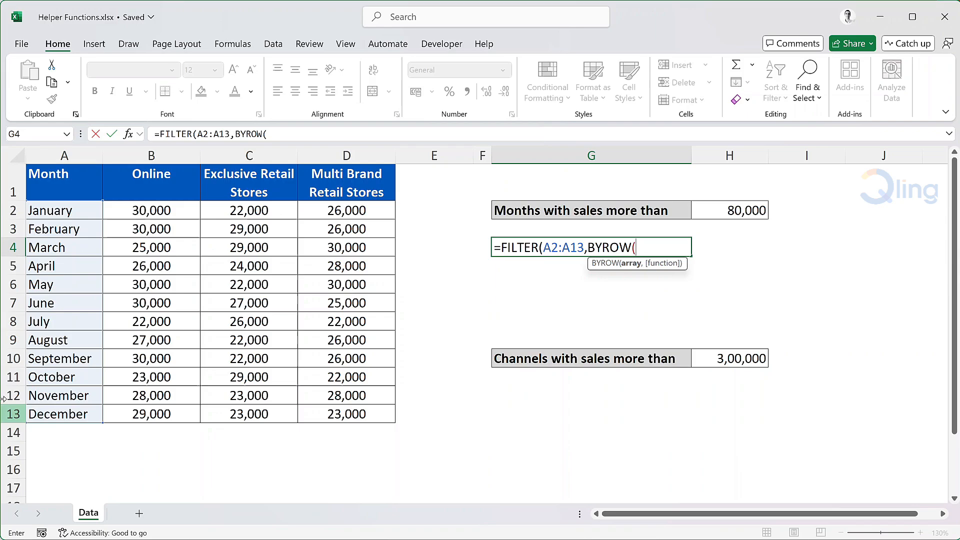
left_click_drag(166, 211, 358, 425)
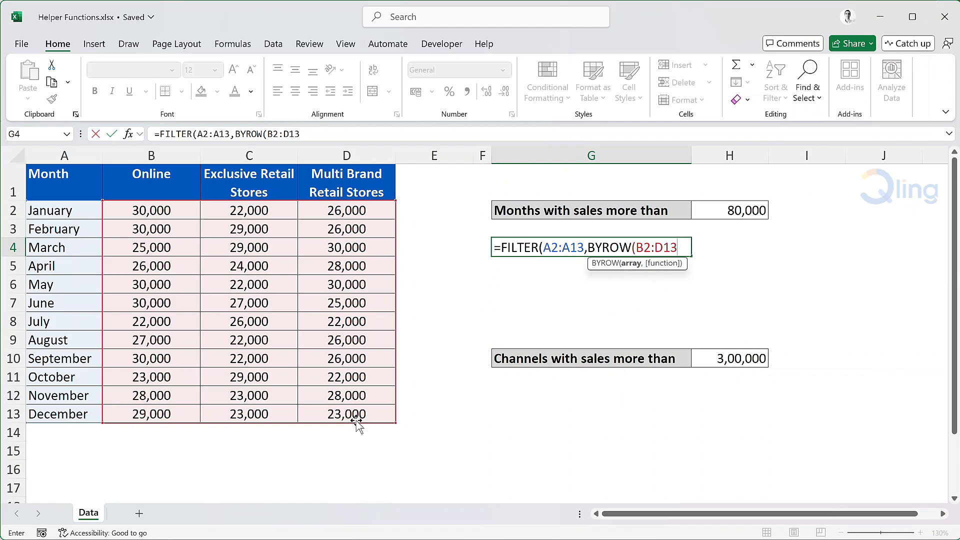
type(",")
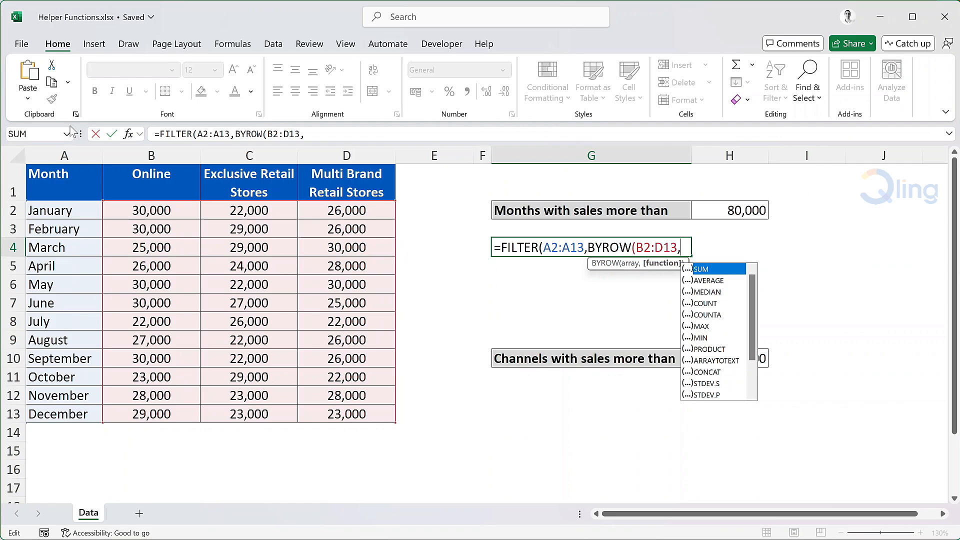
key("Tab")
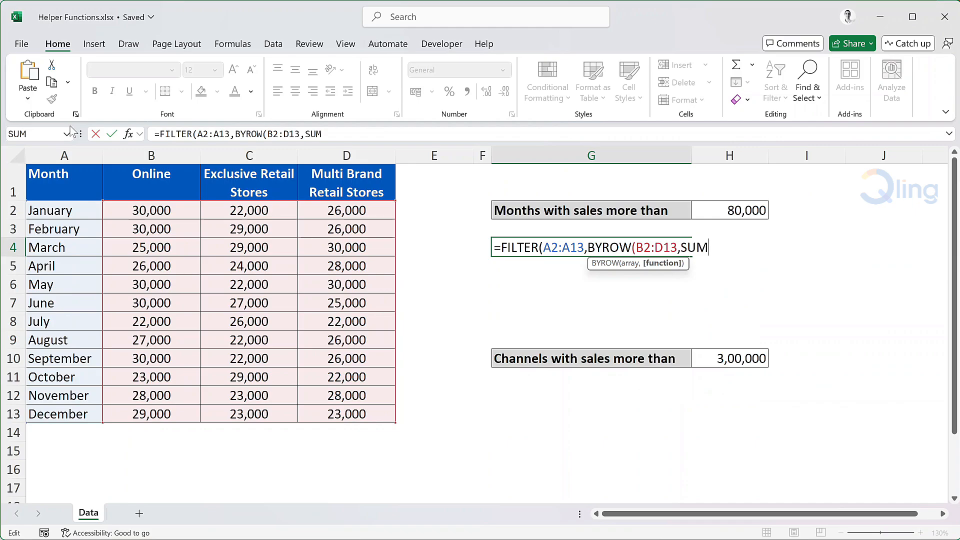
type(")>")
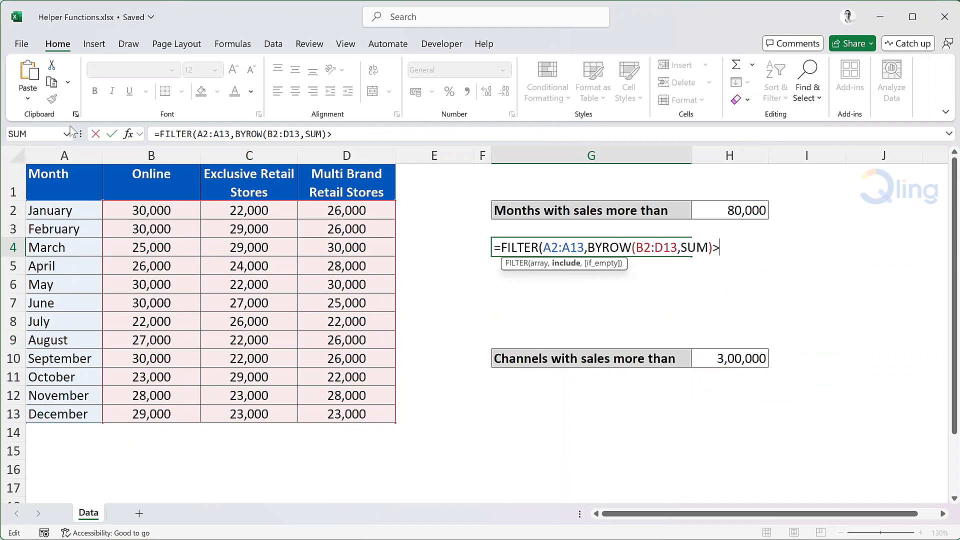
left_click(741, 209)
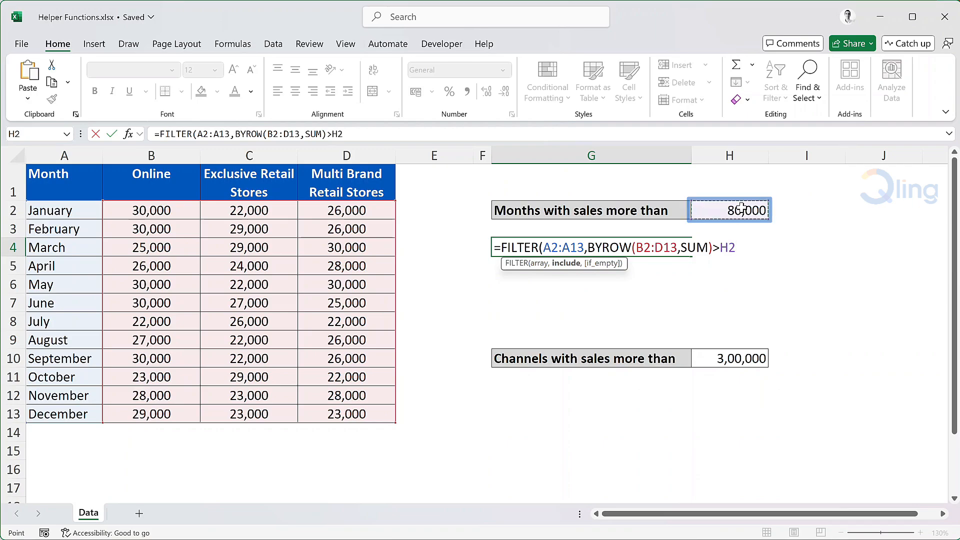
type(")")
key("Return")
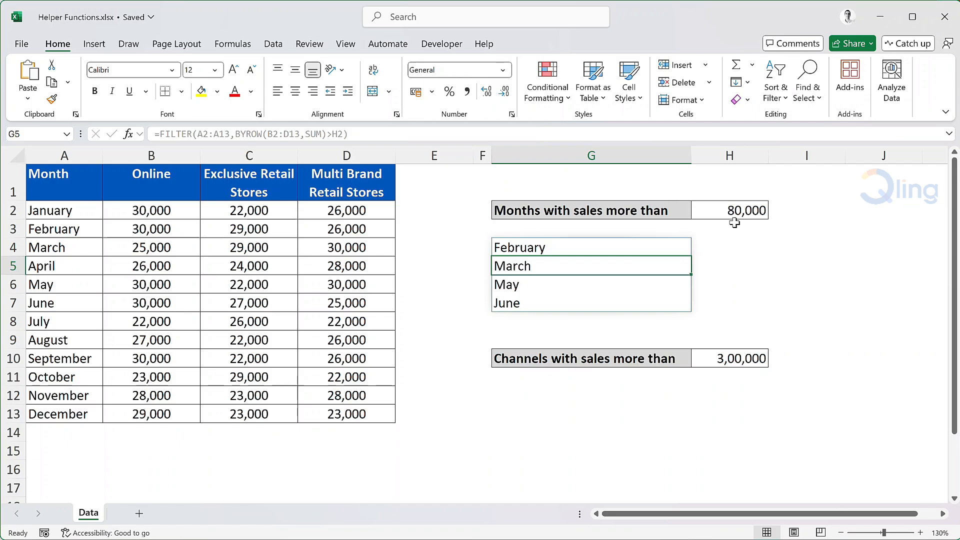
Total January's sales in E2 with =SUM(B2:D2) and fill the formula down to E13.
left_click(446, 211)
type("=SUM(")
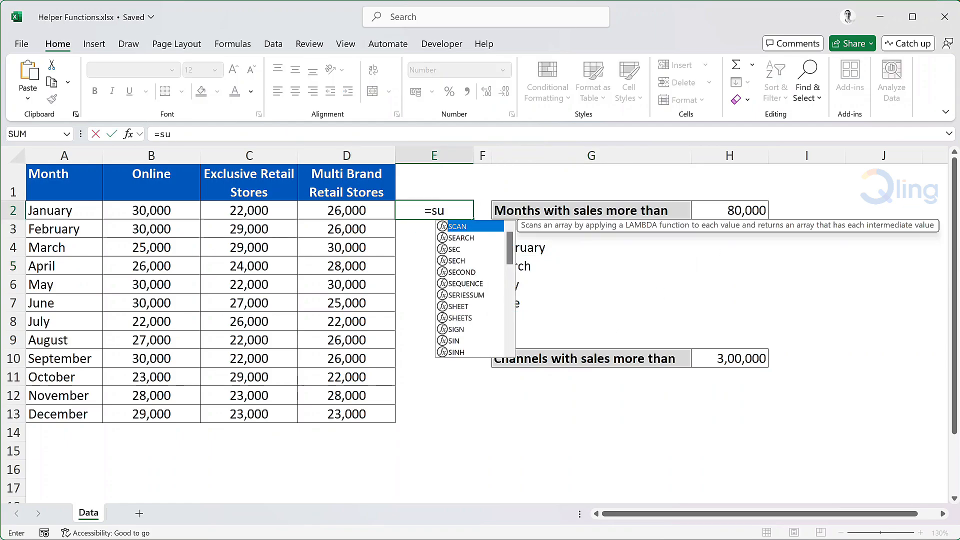
left_click_drag(165, 210, 302, 209)
type(")")
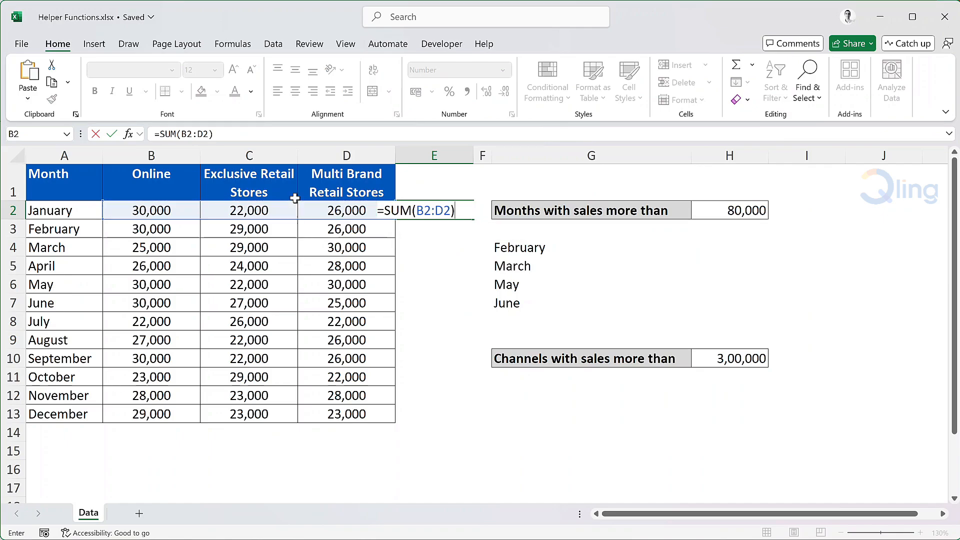
key("Return")
left_click(470, 208)
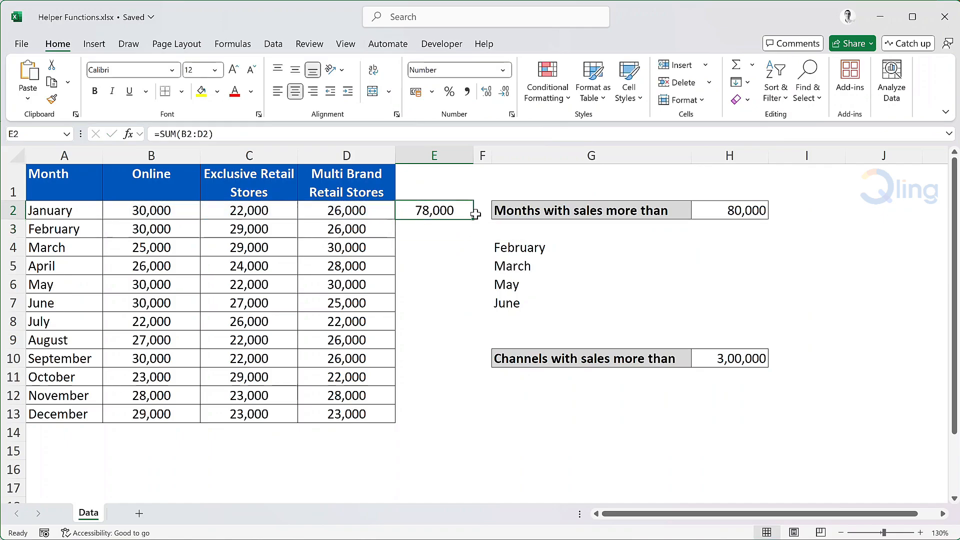
left_click_drag(475, 220, 475, 220)
double_click(475, 220)
left_click(460, 211)
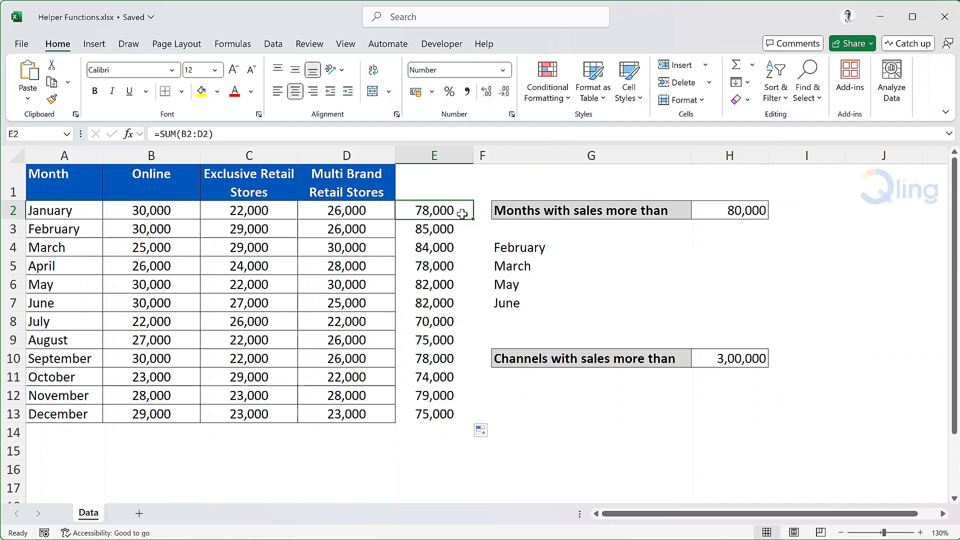
Begin a FILTER formula in G12 with the channel headers B1:D1 as the array.
left_click(516, 394)
type("=fil")
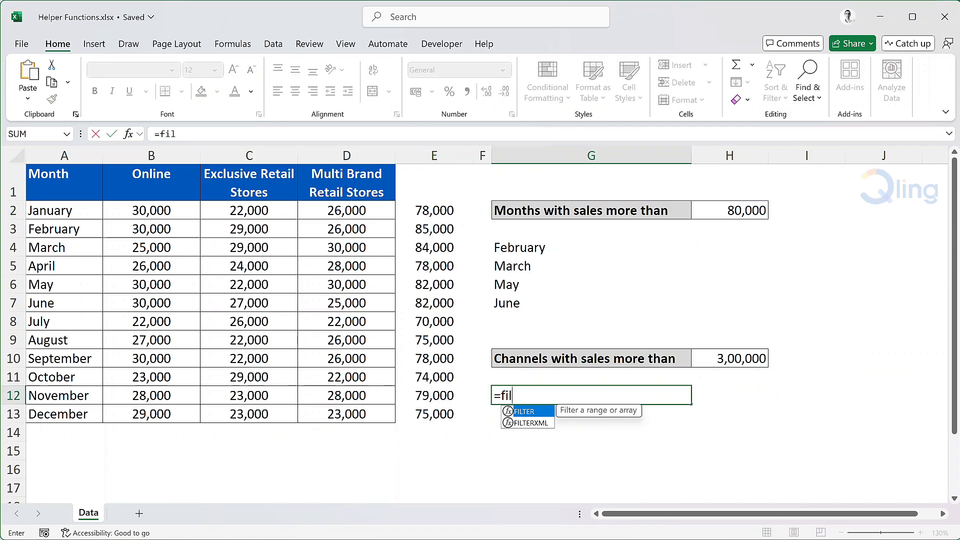
key("Tab")
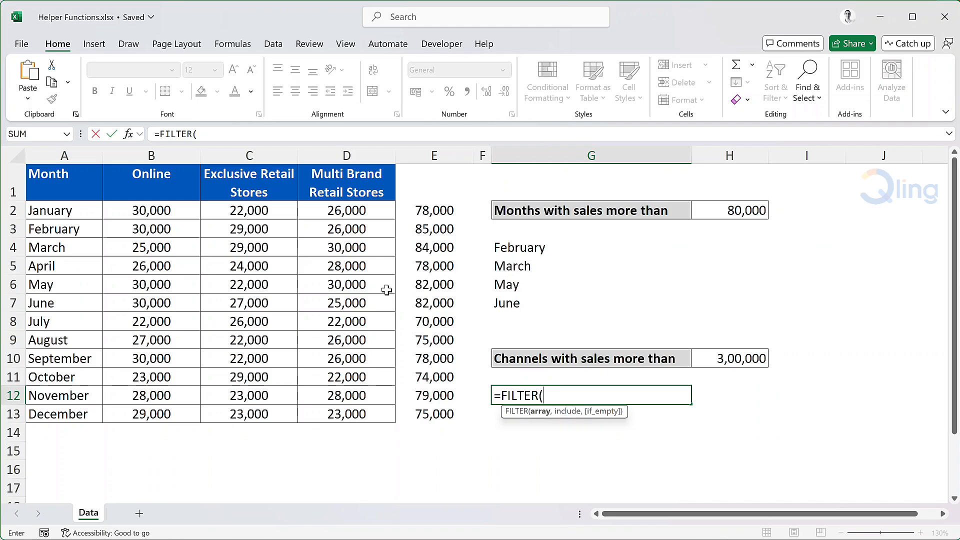
left_click_drag(178, 184, 333, 188)
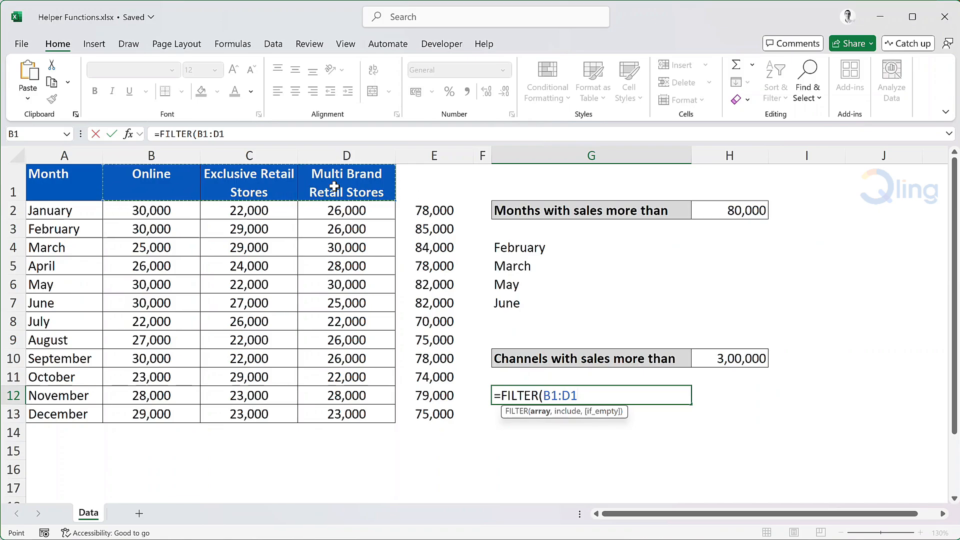
type(",bycol(")
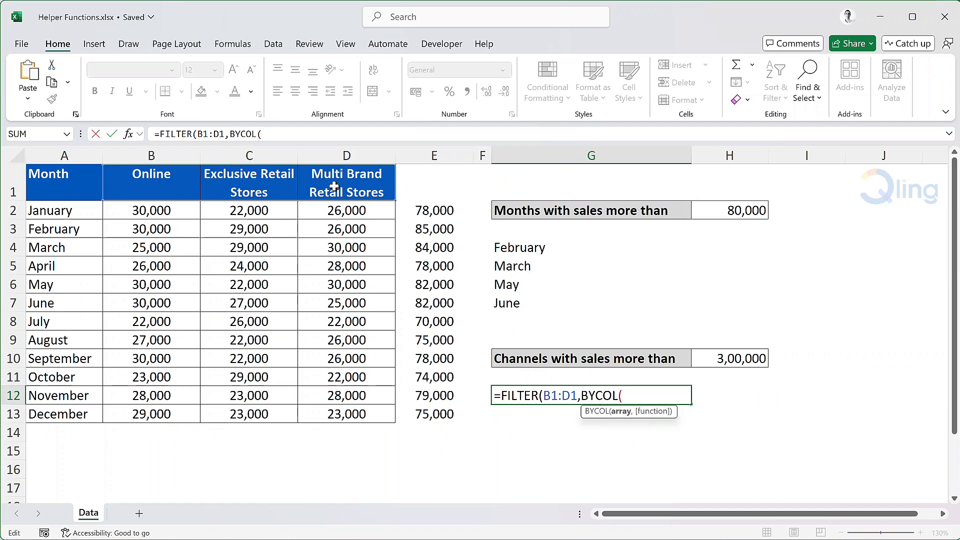
Complete the G12 formula with the include condition BYCOL(B2:D13,SUM)>H10.
left_click_drag(176, 207, 344, 413)
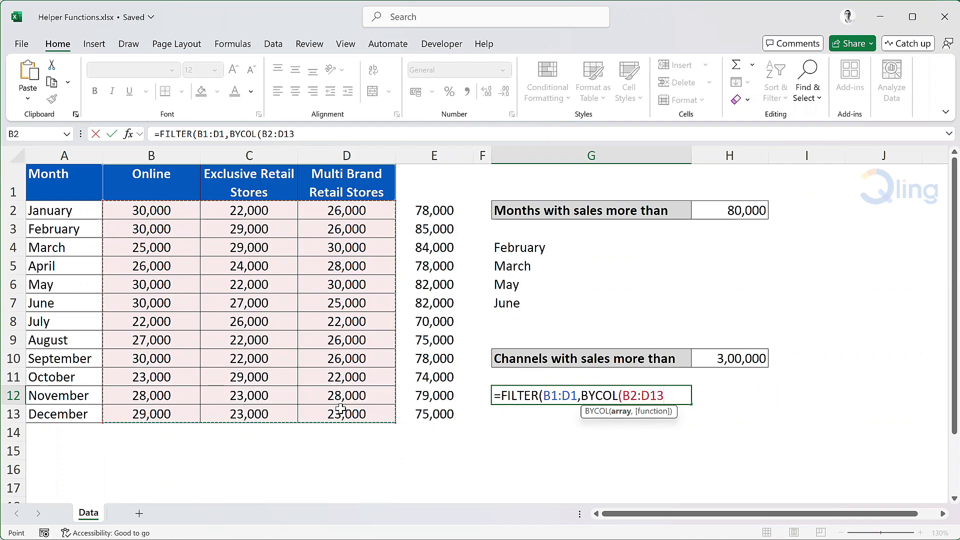
type(",")
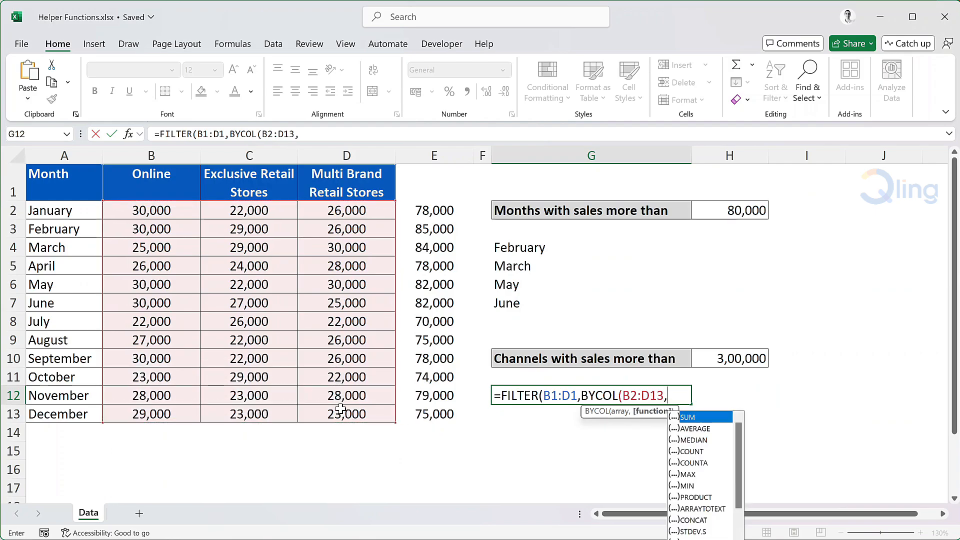
key("Tab")
type(")")
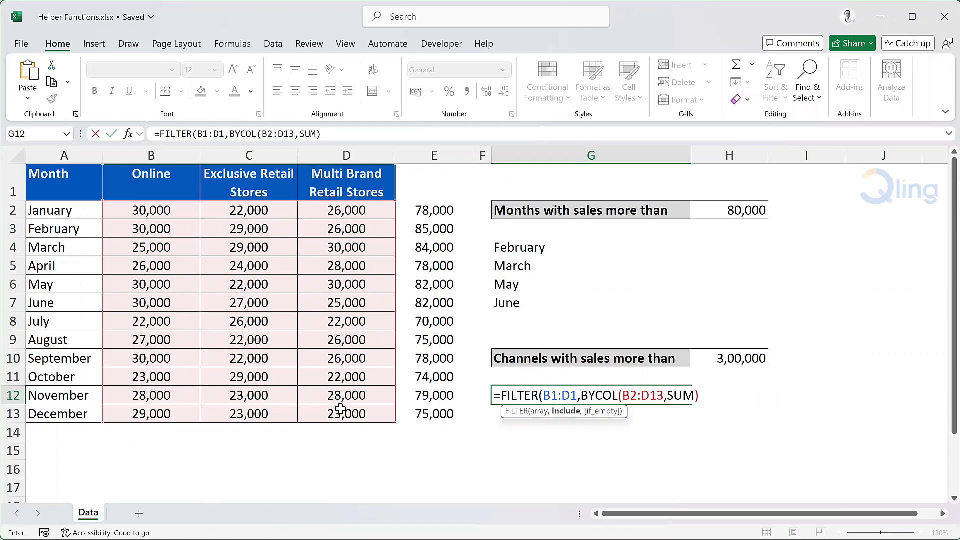
type(">")
left_click(723, 360)
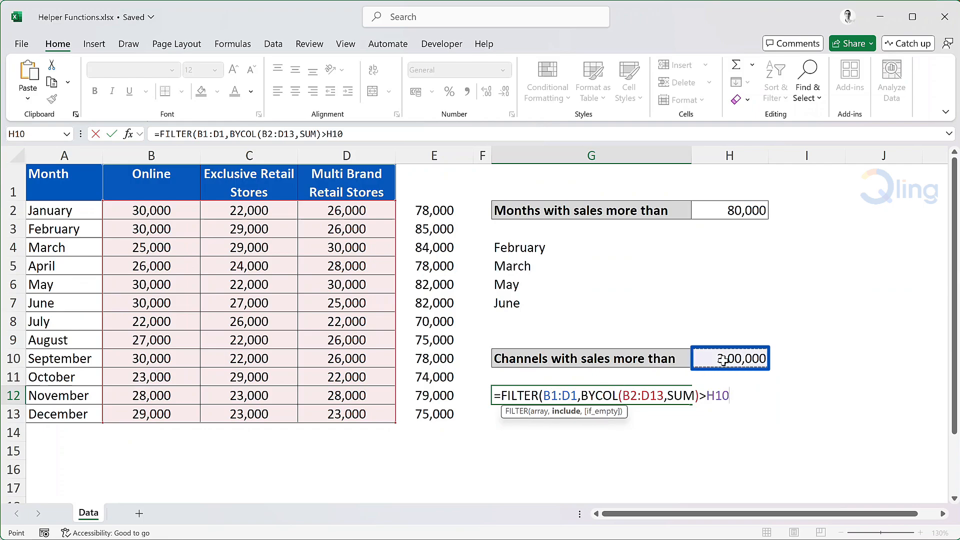
key("Return")
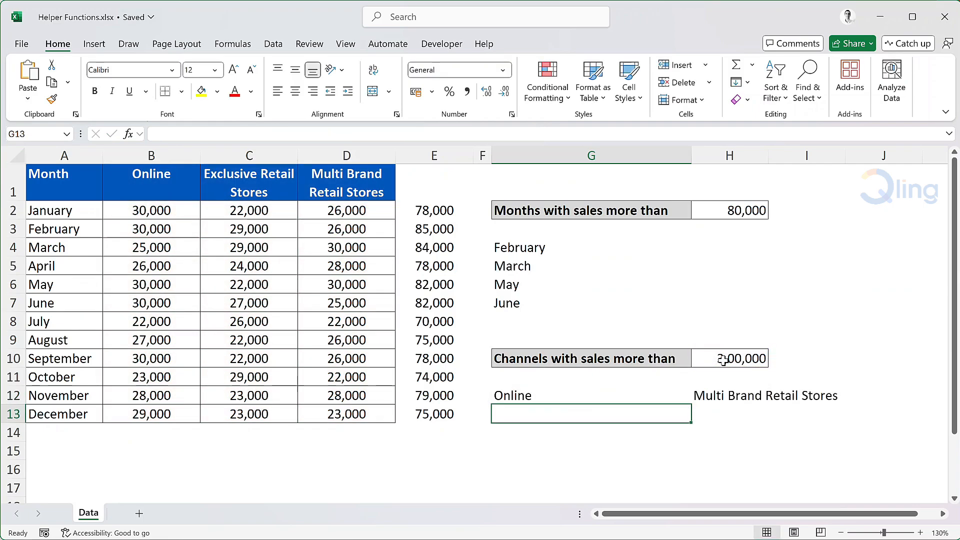
Wrap the FILTER formula in G12 in TRANSPOSE so the channels are listed vertically.
double_click(517, 396)
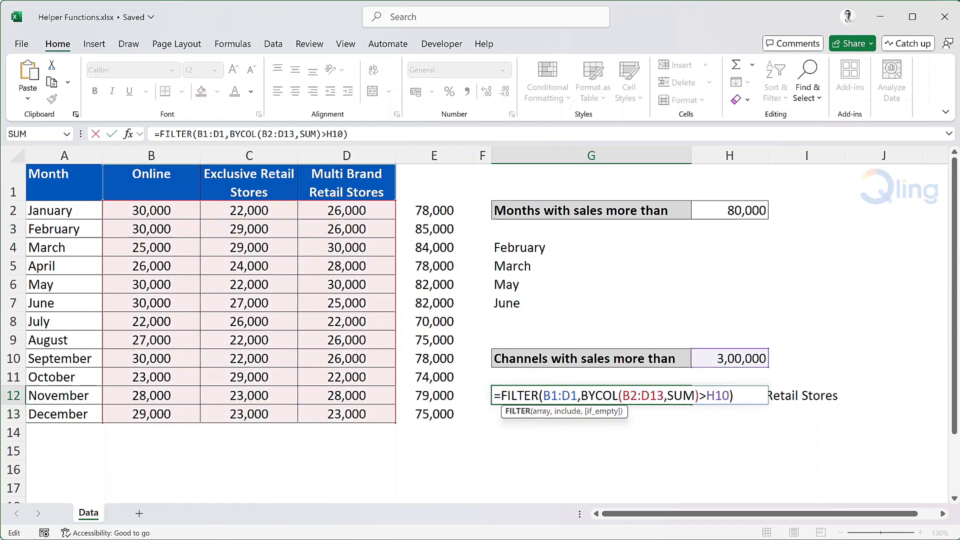
left_click(501, 395)
type("t")
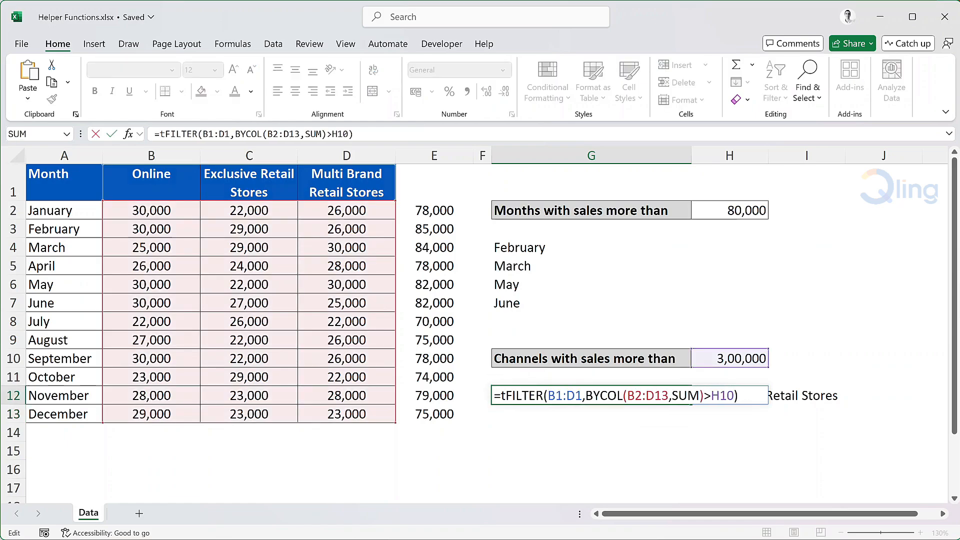
type("ranspose")
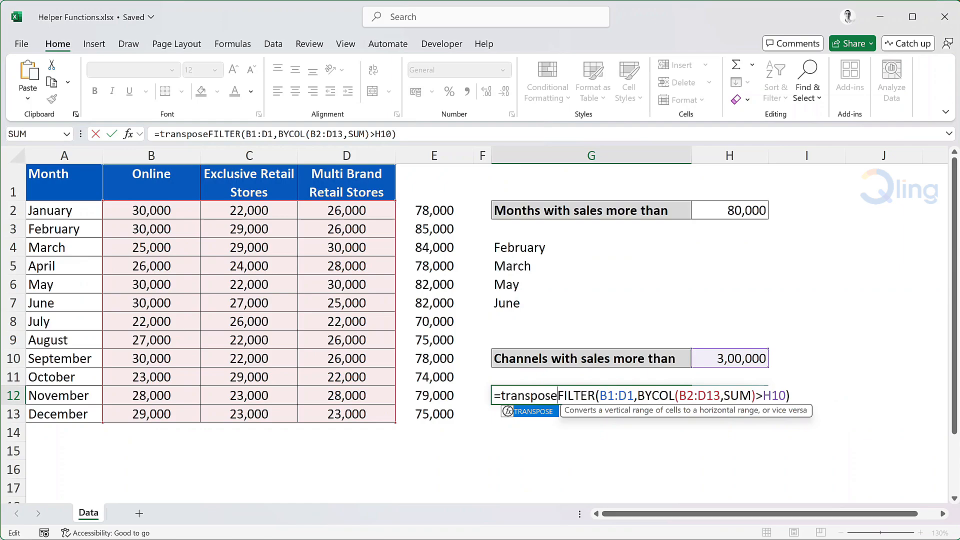
key("Tab")
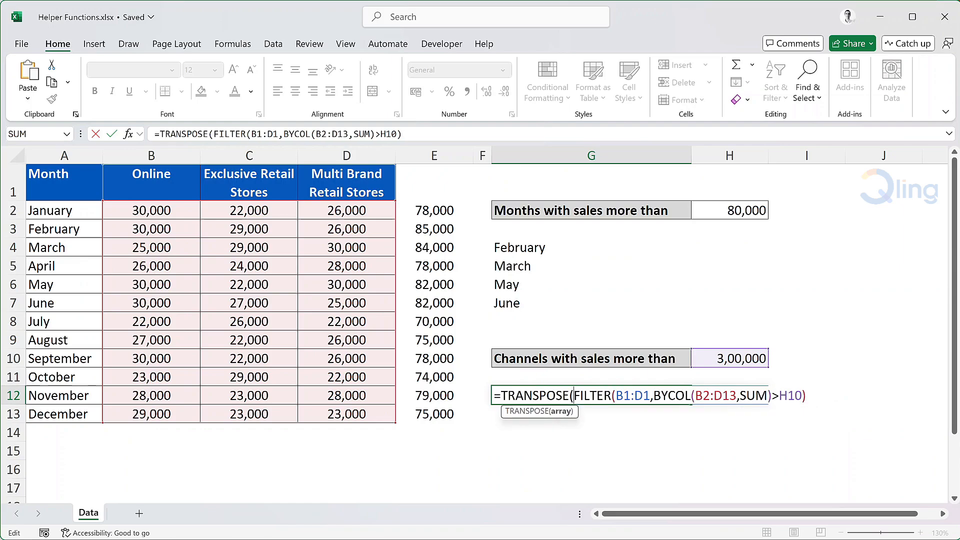
type(")")
key("Return")
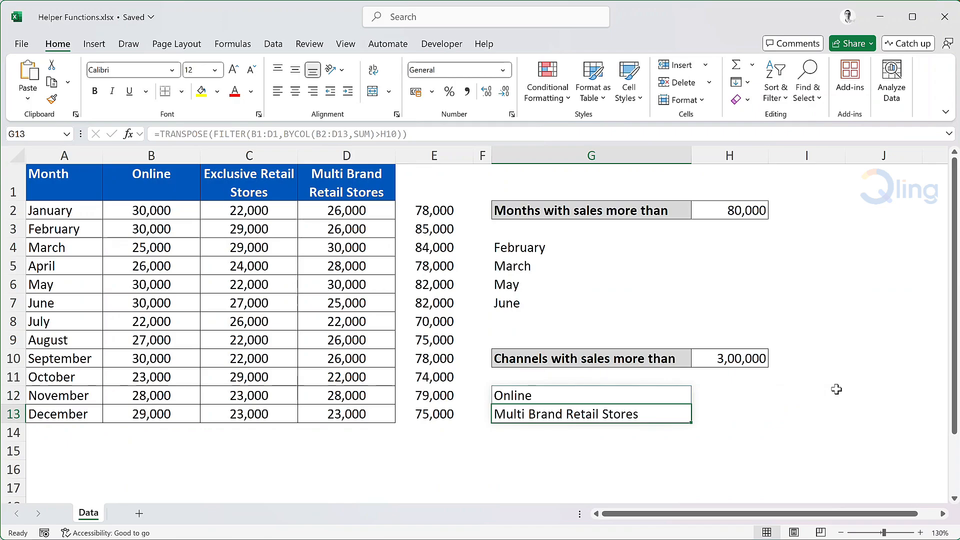
Total the Online channel's sales in B14 with =SUM(B2:B13).
left_click(133, 428)
type("=sum")
key("Tab")
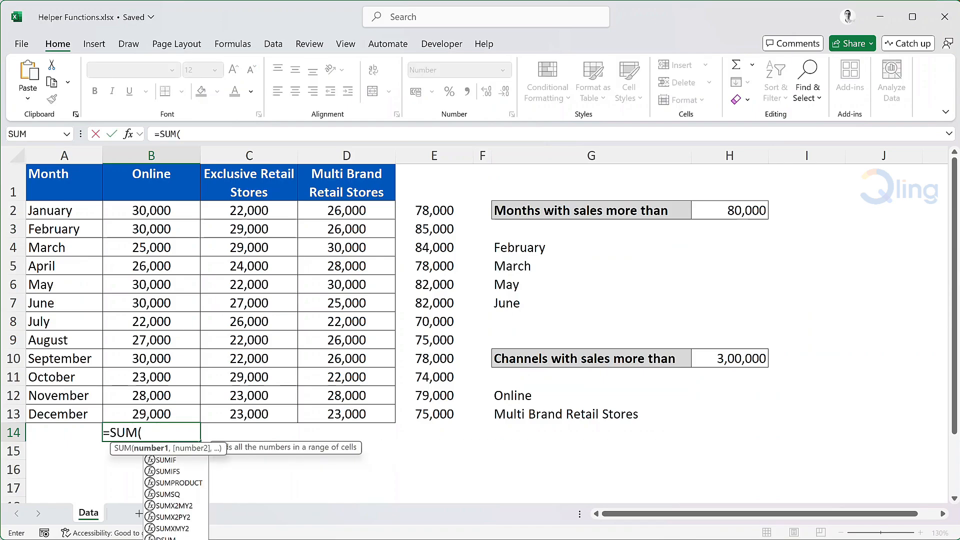
left_click_drag(180, 209, 161, 413)
type(")")
key("Return")
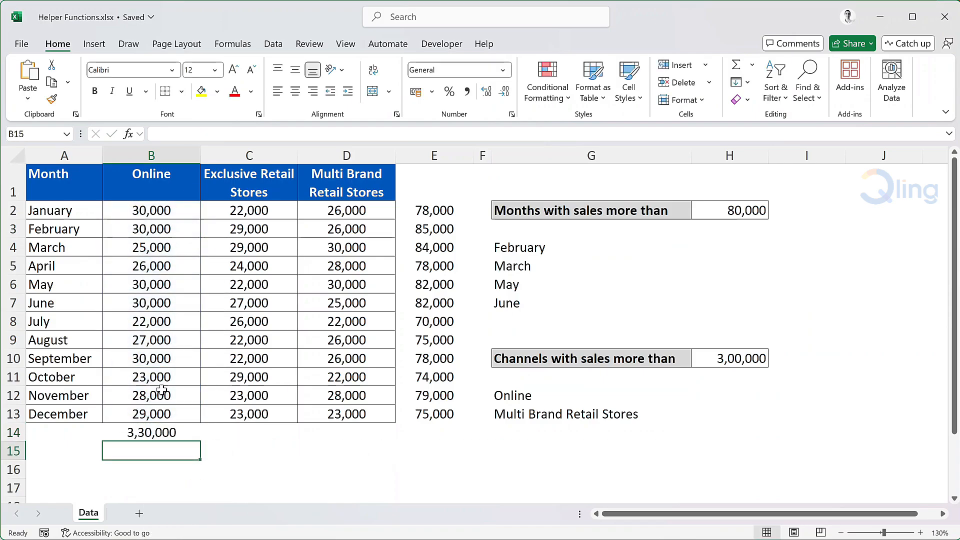
Copy the Online total formula from B14 to C14:D14 for the other two channels.
key("Up")
key("ctrl+c")
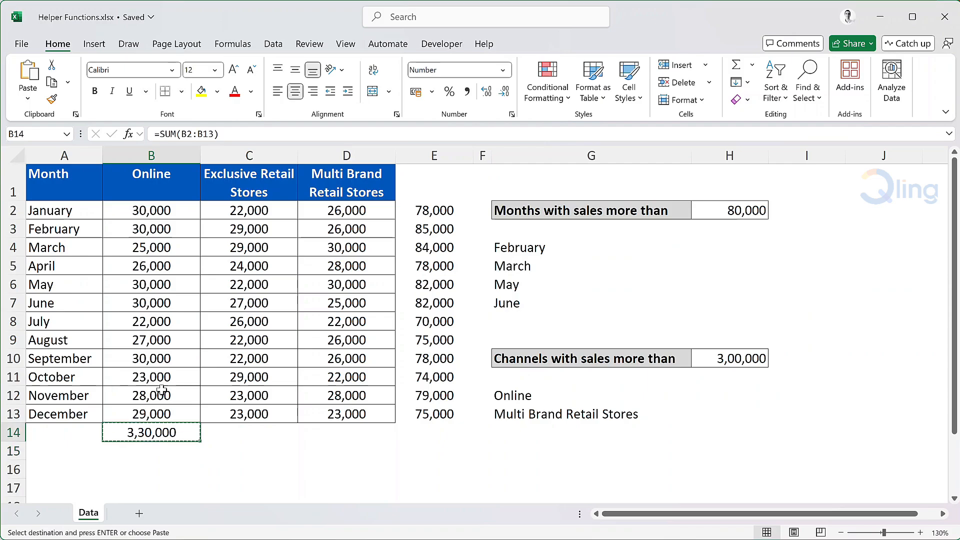
key("Right")
key("shift+Right")
key("ctrl+v")
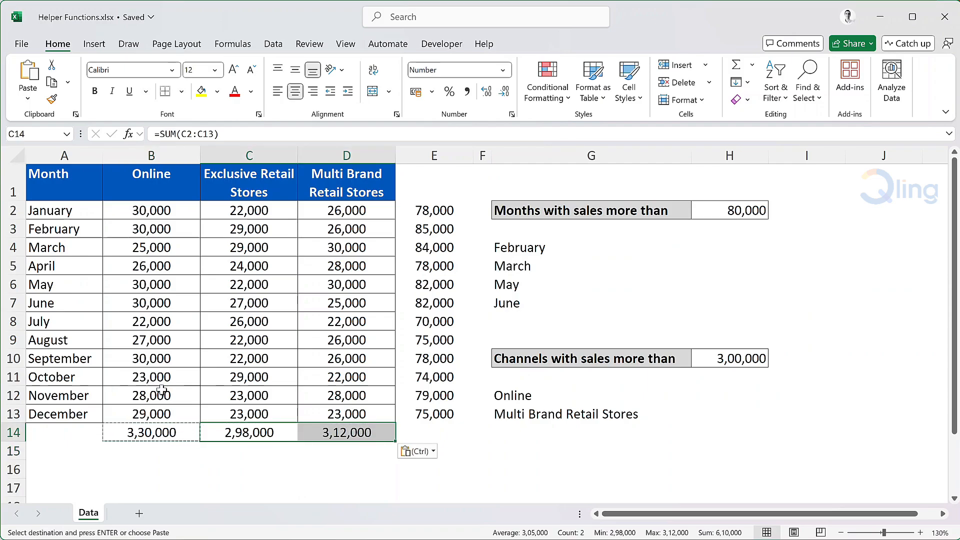
key("Down")
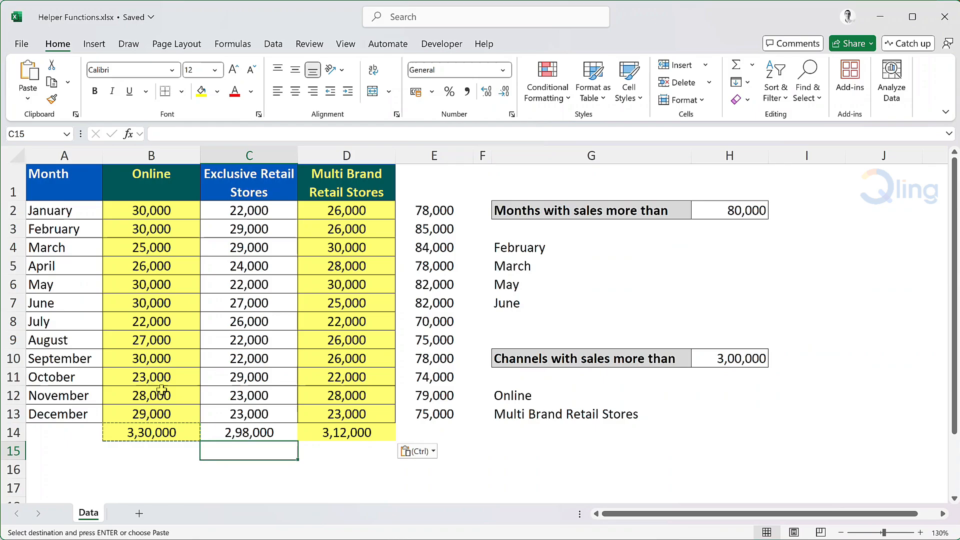